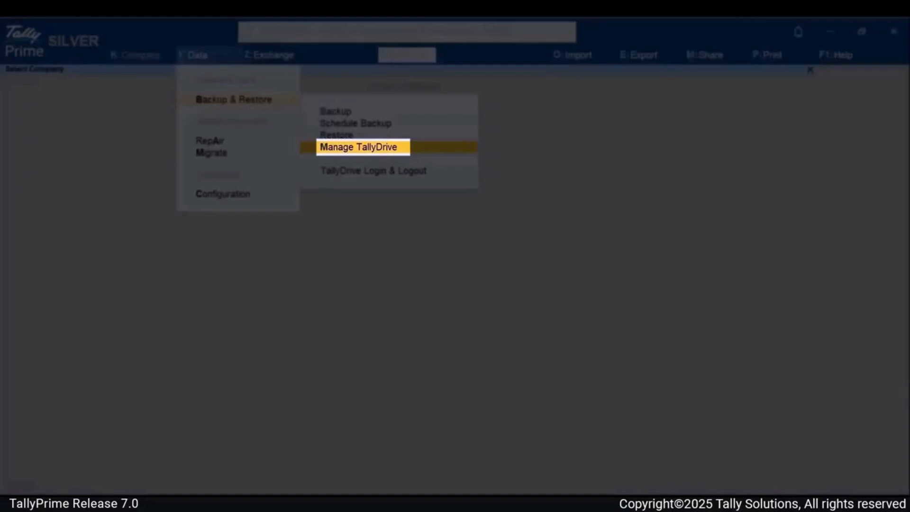
# - Open Manage TallyDrive and log in with the Tally.NET ID and the Tally.NET password
pyautogui.press('Return')
pyautogui.write('j')
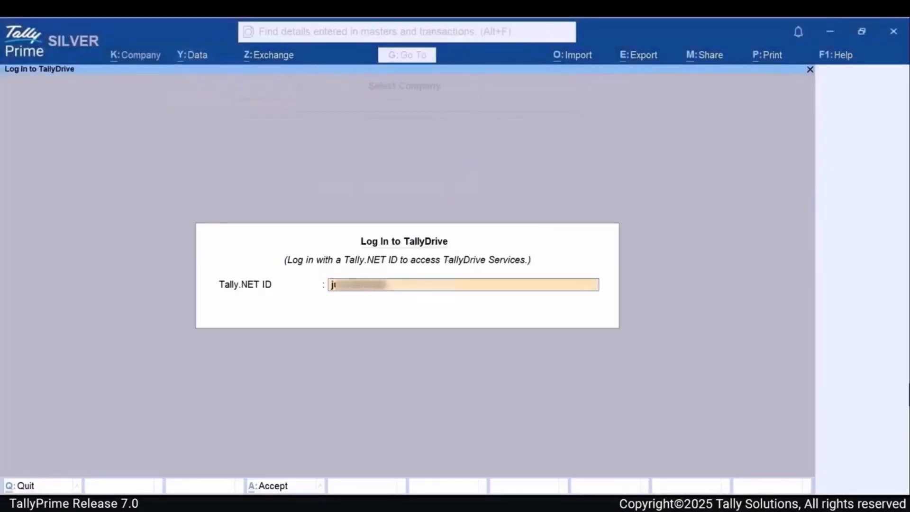
pyautogui.write('gmail.com')
pyautogui.press('Return')
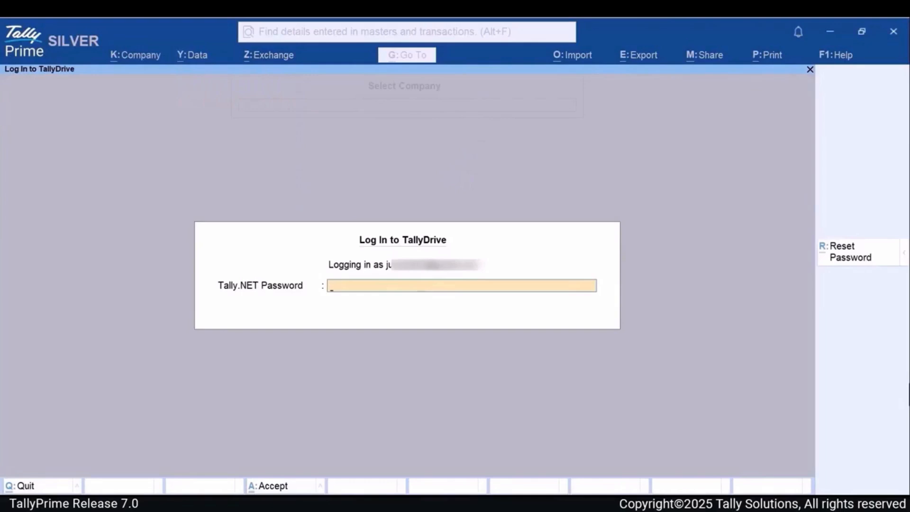
pyautogui.write('********')
pyautogui.press('Return')
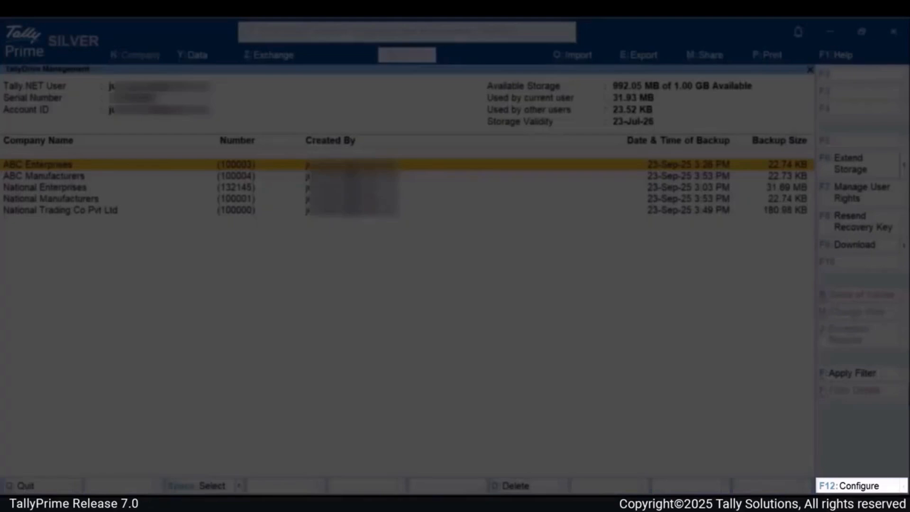
# - Configure the TallyDrive backup list with Show if Backup Password is enabled set to Yes
pyautogui.press('F12')
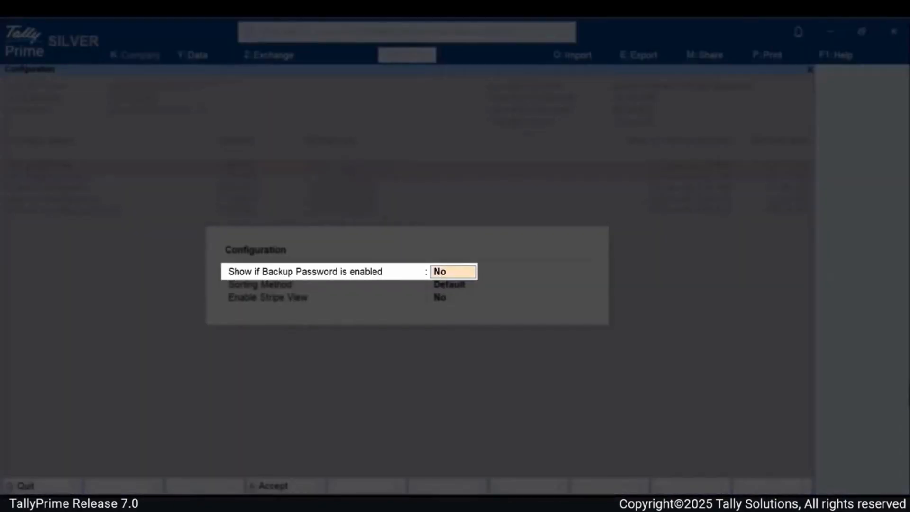
pyautogui.write('yes')
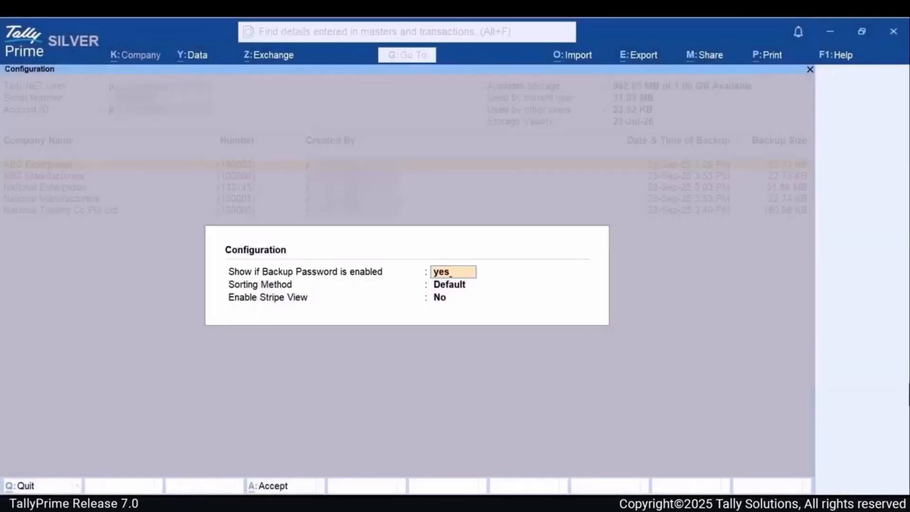
pyautogui.press('Return')
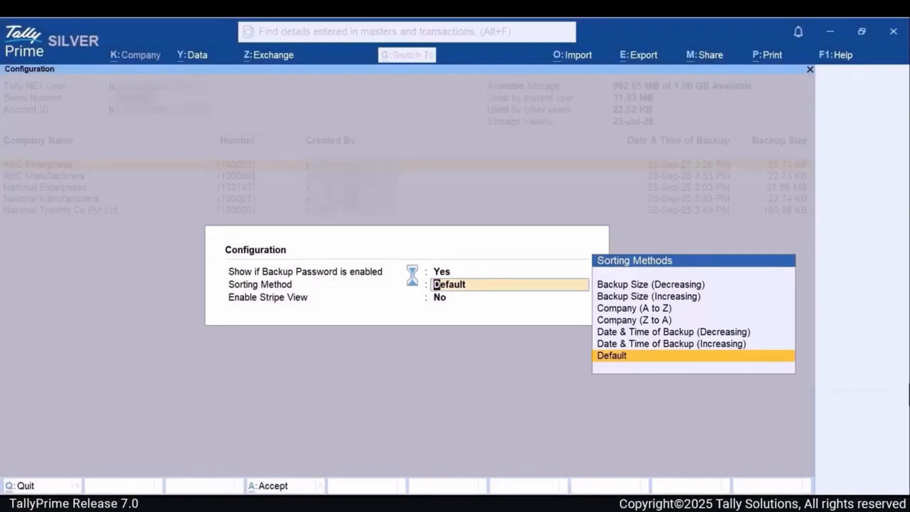
pyautogui.hotkey('ctrl', 'a')
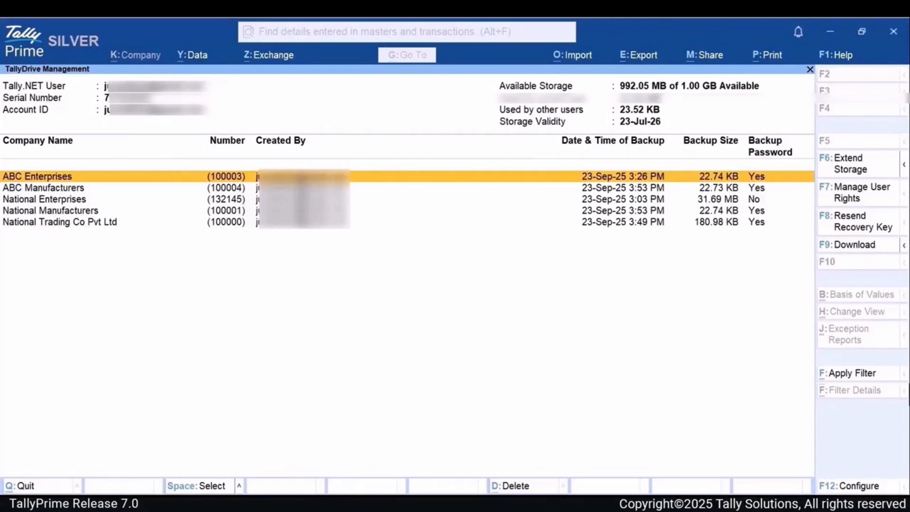
# - Download the backups of ABC Manufacturers, National Enterprises and National Manufacturers to C:\Demo\Downloads, checking the download configuration first
pyautogui.press('Down')
pyautogui.press('space')
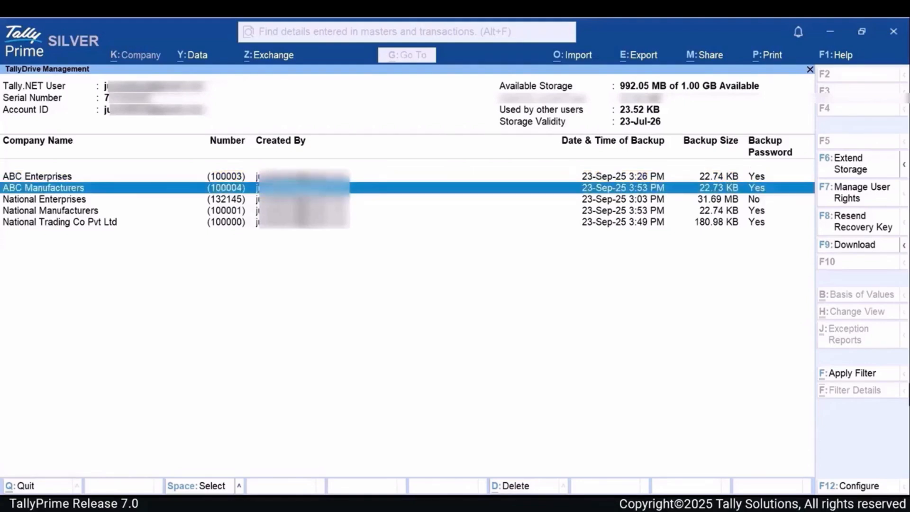
pyautogui.press('Down')
pyautogui.press('space')
pyautogui.press('Down')
pyautogui.press('space')
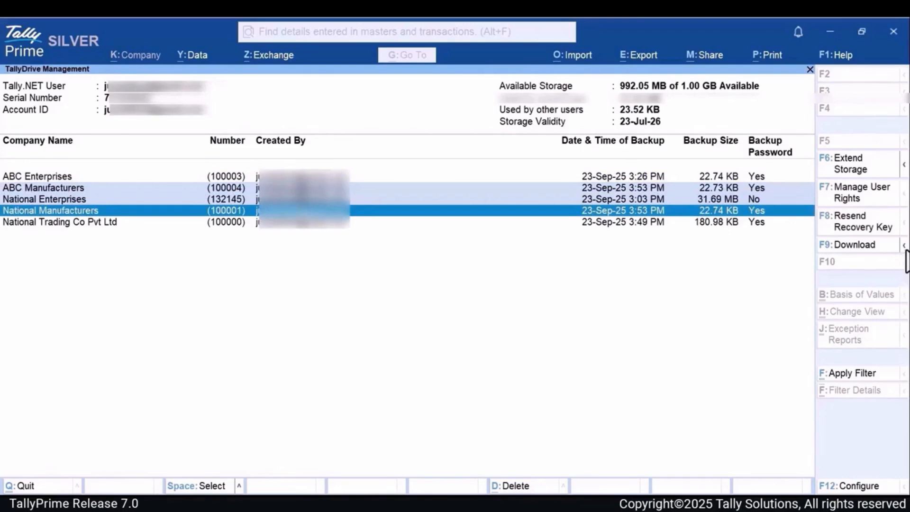
pyautogui.click(903, 245)
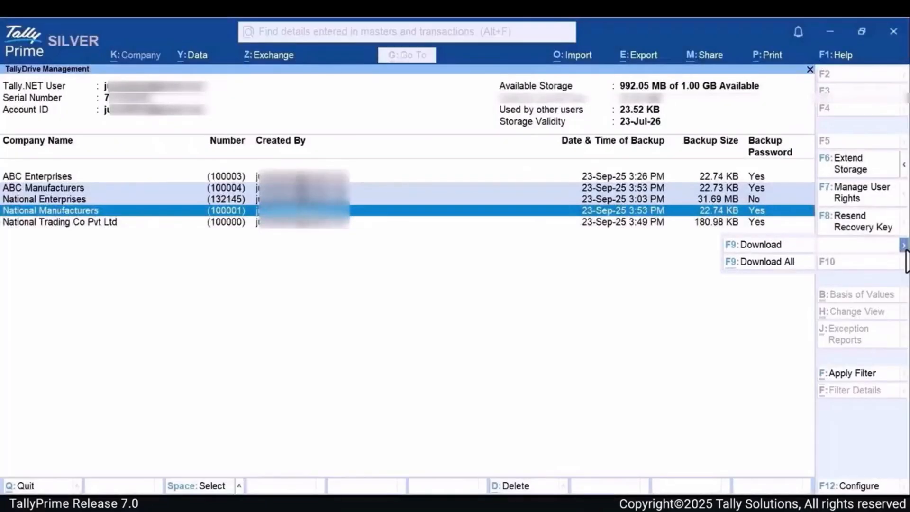
pyautogui.click(791, 260)
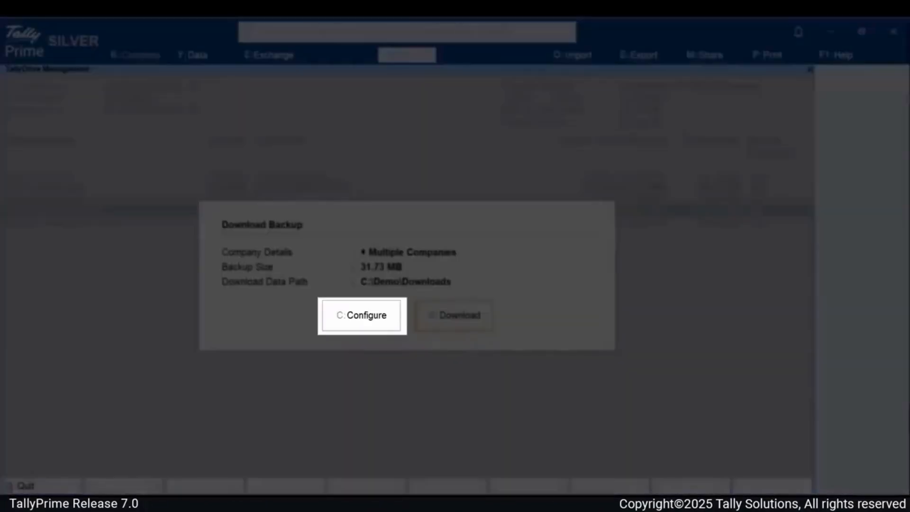
pyautogui.press('c')
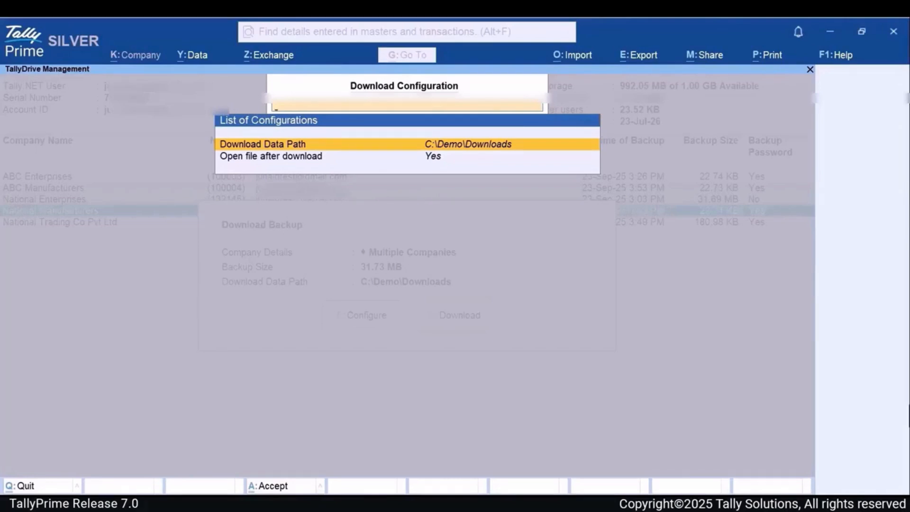
pyautogui.press('Escape')
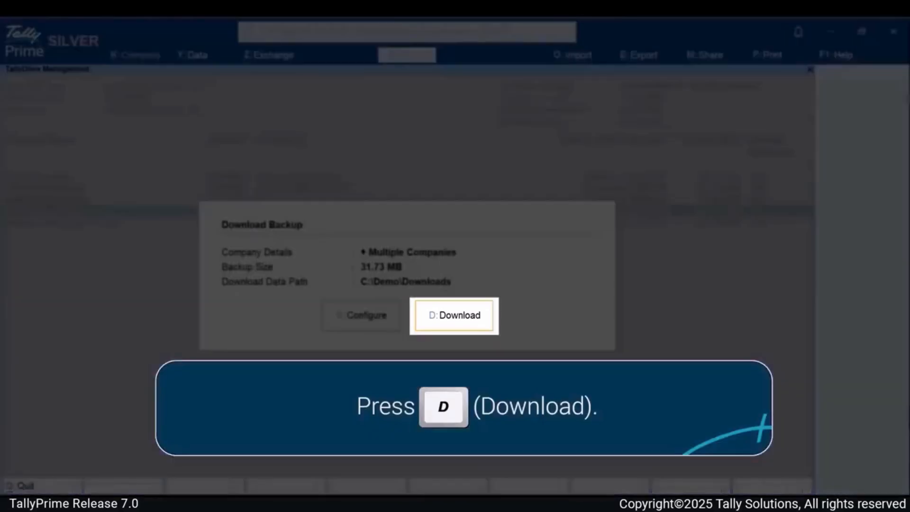
pyautogui.press('d')
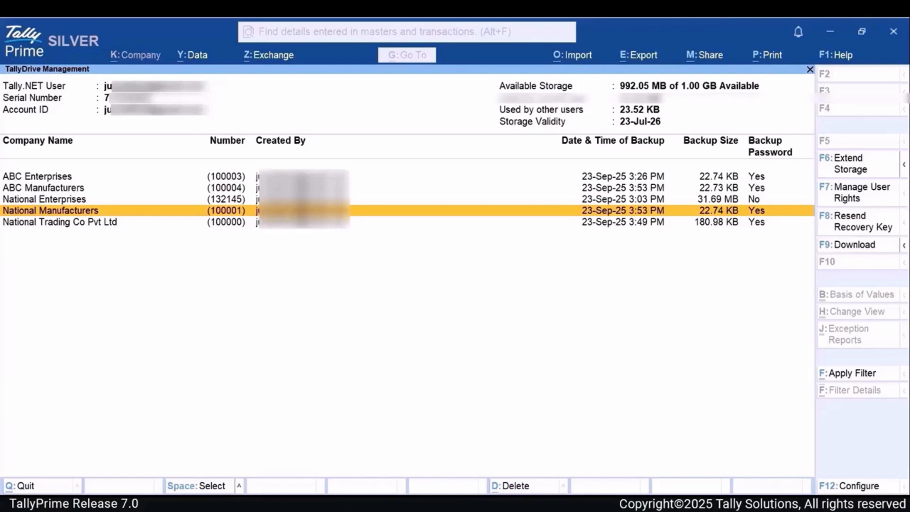
# - Permanently delete the backups of National Manufacturers and National Trading Co Pvt Ltd from TallyDrive
pyautogui.press('Down')
pyautogui.press('Up')
pyautogui.press('space')
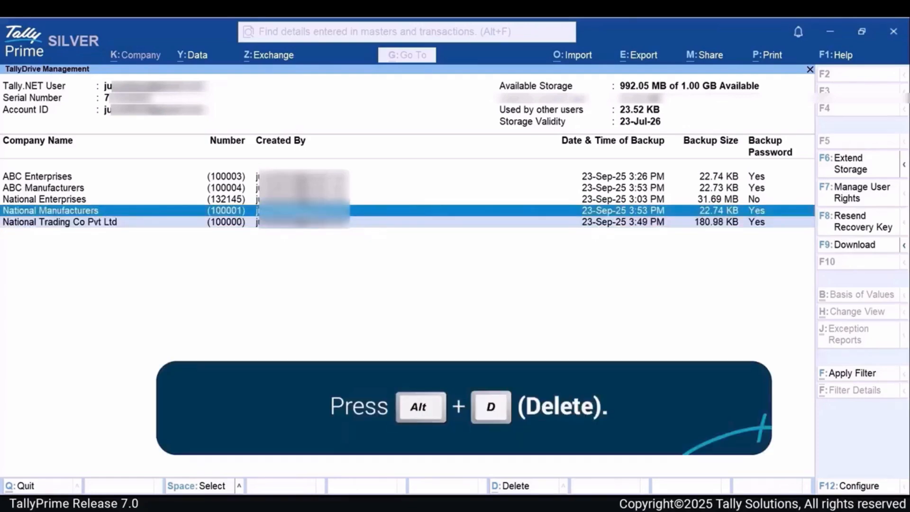
pyautogui.hotkey('alt', 'd')
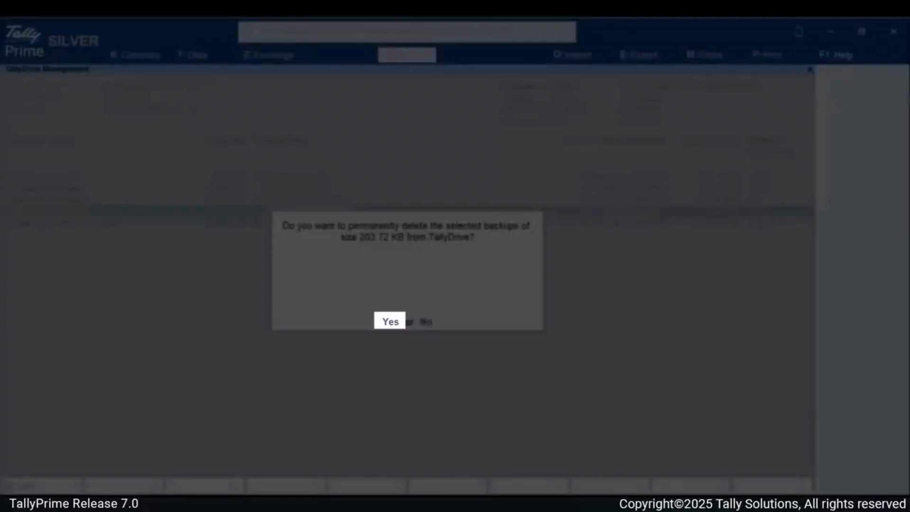
pyautogui.press('y')
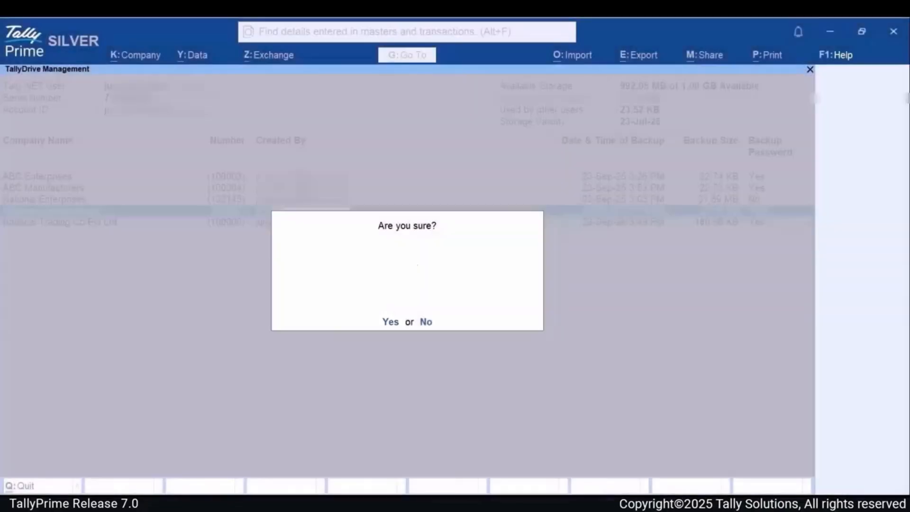
pyautogui.press('Return')
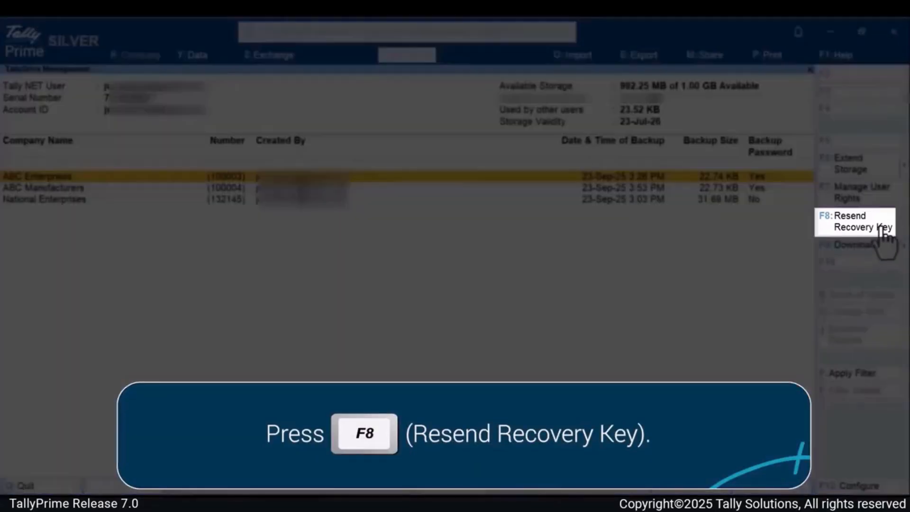
# - Resend the recovery key for ABC Enterprises, entering the backup password and a new e-mail address as recipient
pyautogui.click(882, 228)
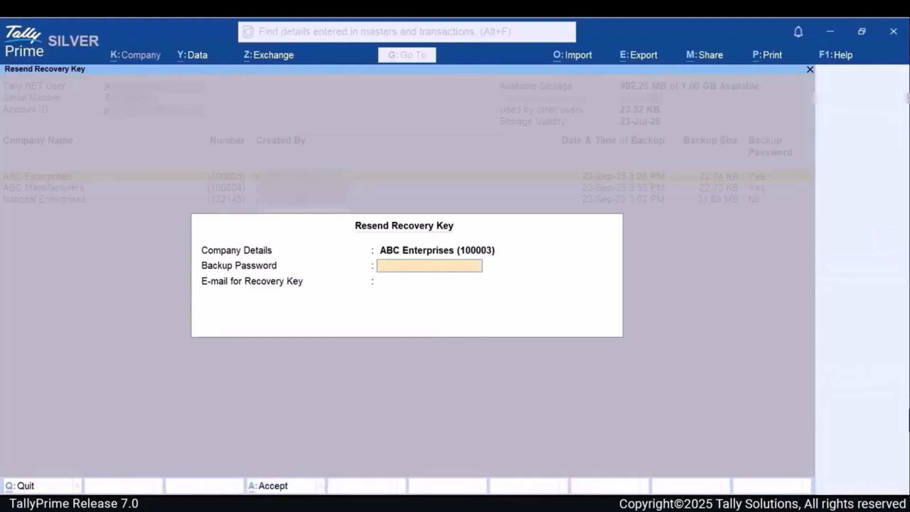
pyautogui.write('****')
pyautogui.press('Return')
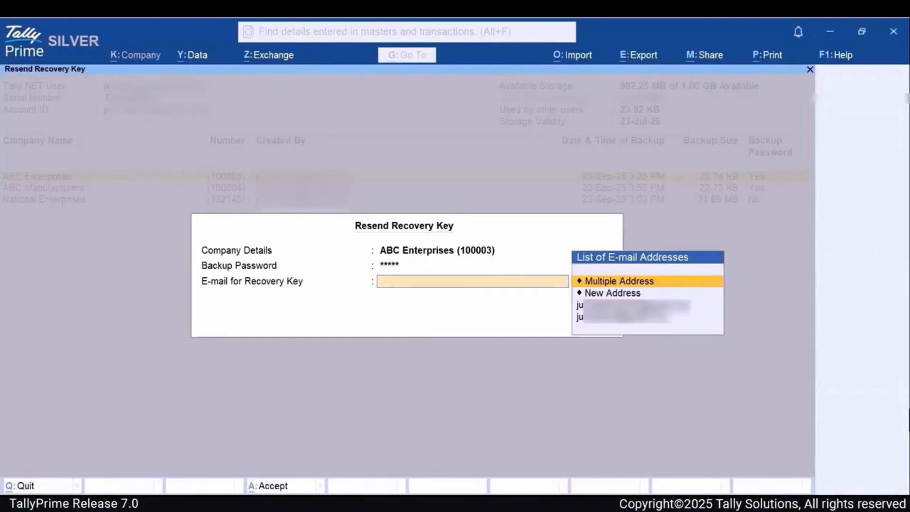
pyautogui.press('Down')
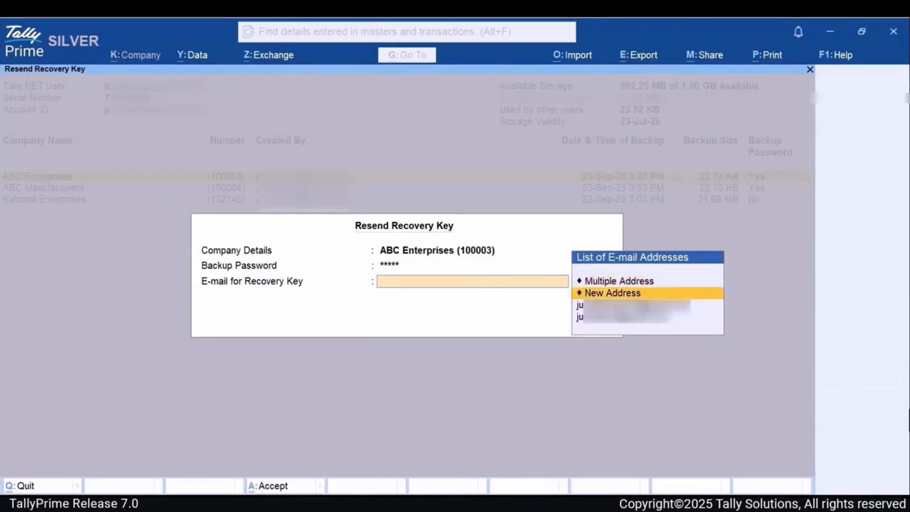
pyautogui.press('Return')
pyautogui.write('m')
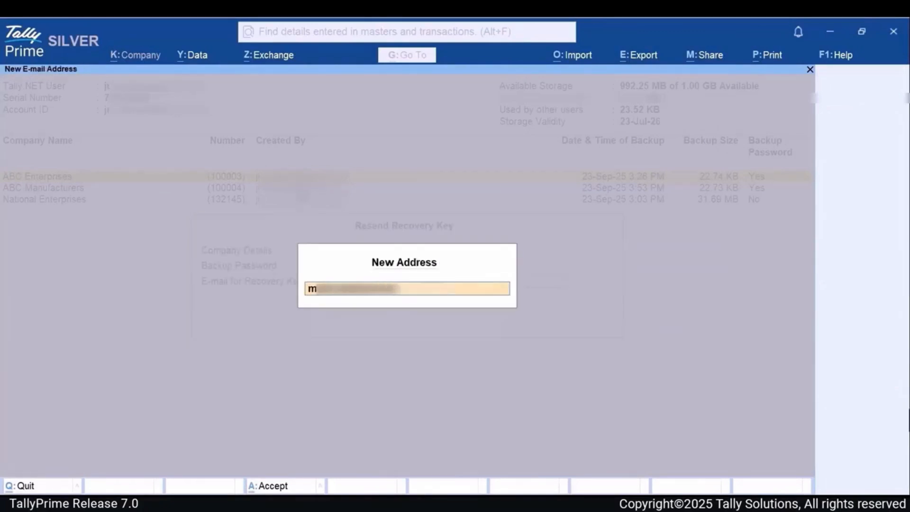
pyautogui.write('@gmail.com')
pyautogui.press('Return')
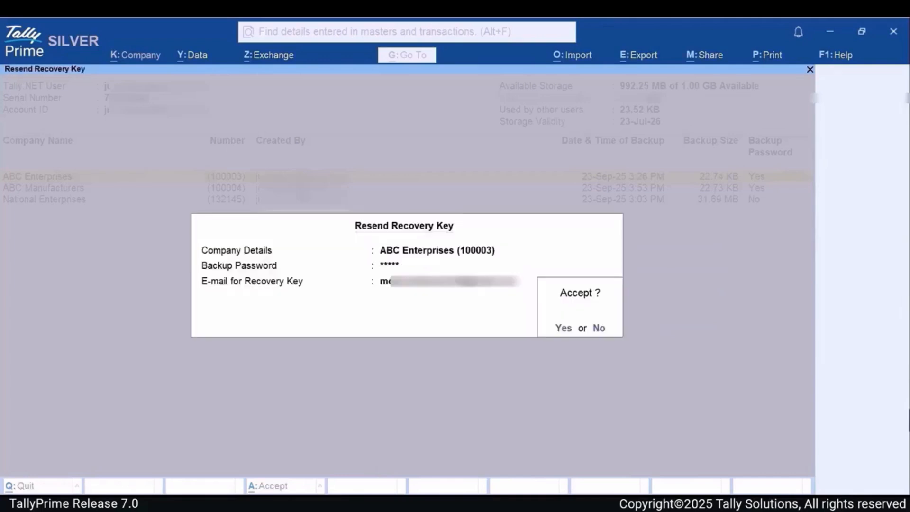
pyautogui.press('Return')
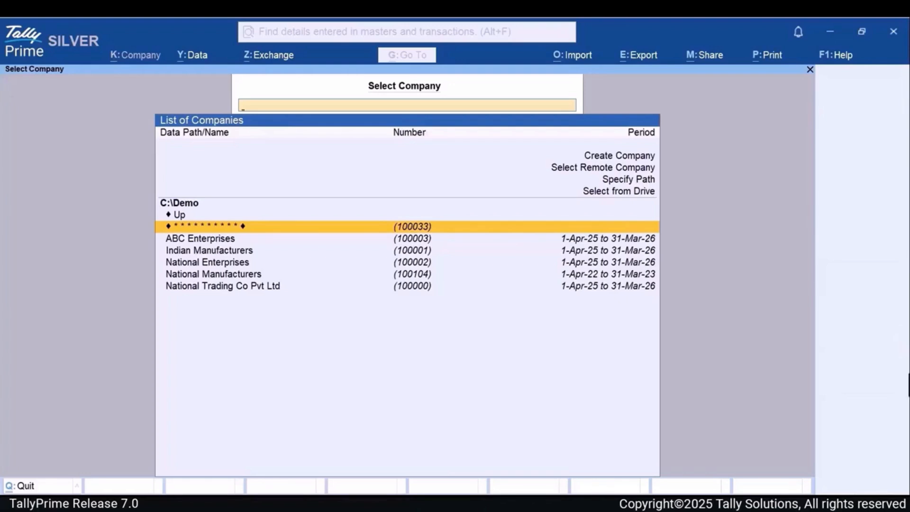
# - Log in to Manage TallyDrive with the Tally.NET ID and password, and go back to the account's licence selection list
pyautogui.hotkey('alt', 'y')
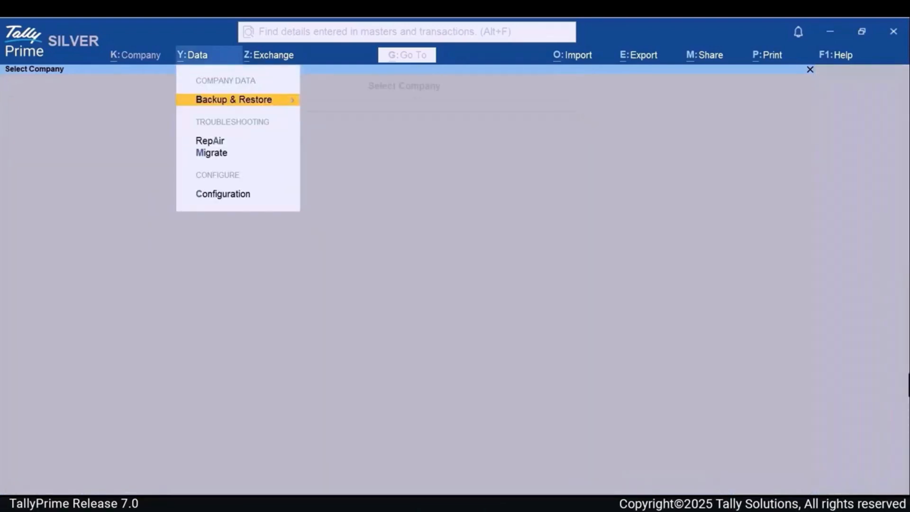
pyautogui.press('Return')
pyautogui.press('Down')
pyautogui.press('Down')
pyautogui.press('Down')
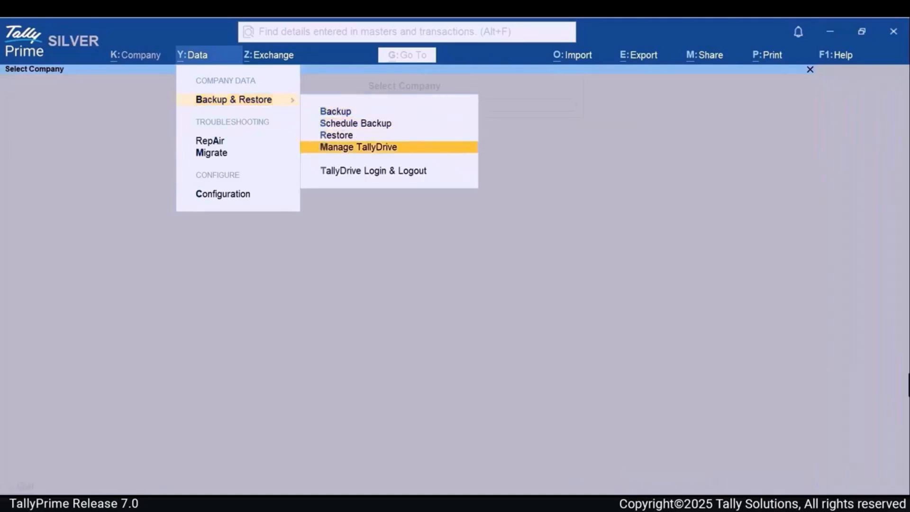
pyautogui.press('Return')
pyautogui.write('ju')
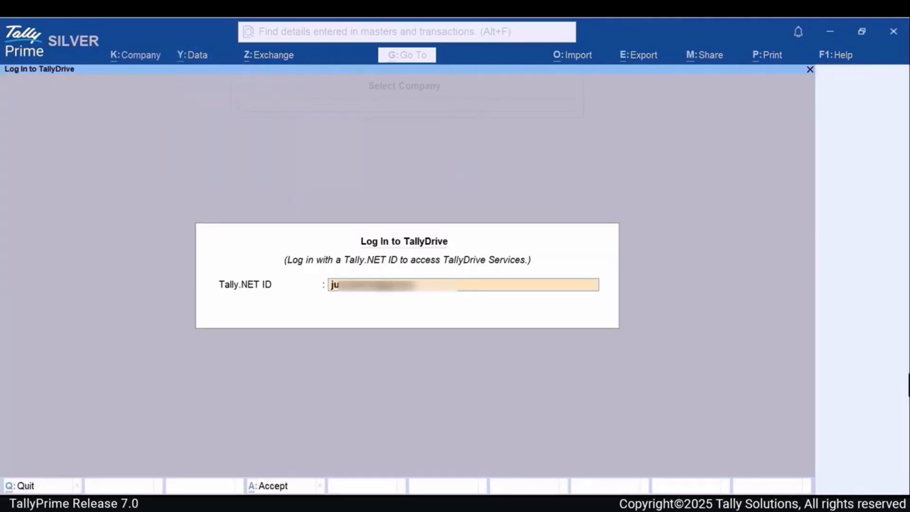
pyautogui.press('Return')
pyautogui.write('***********')
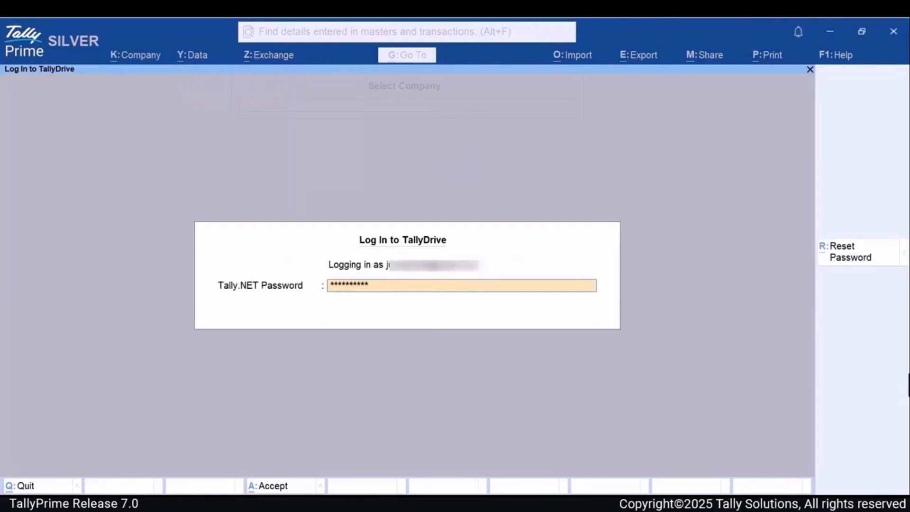
pyautogui.press('Return')
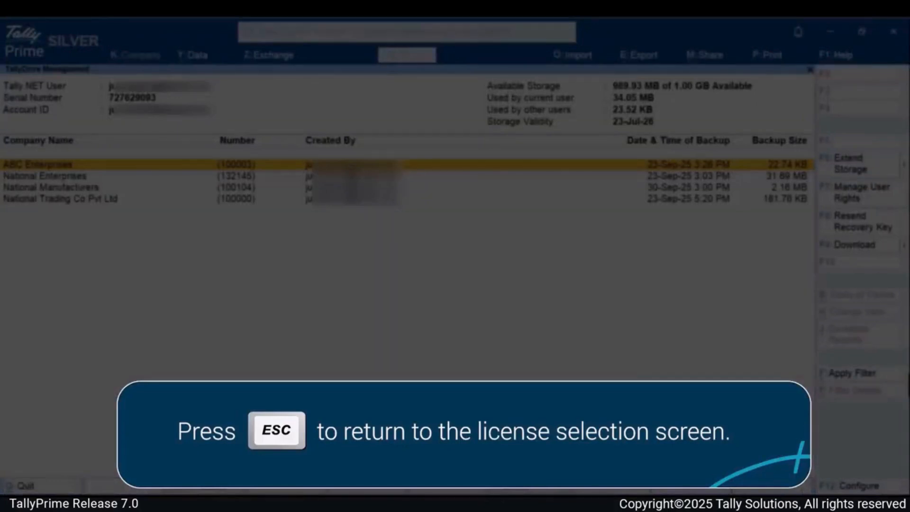
pyautogui.press('Escape')
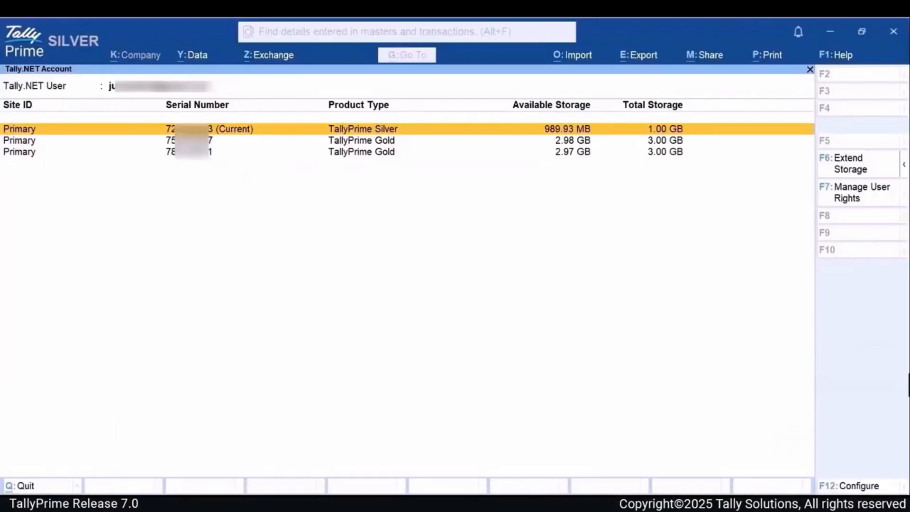